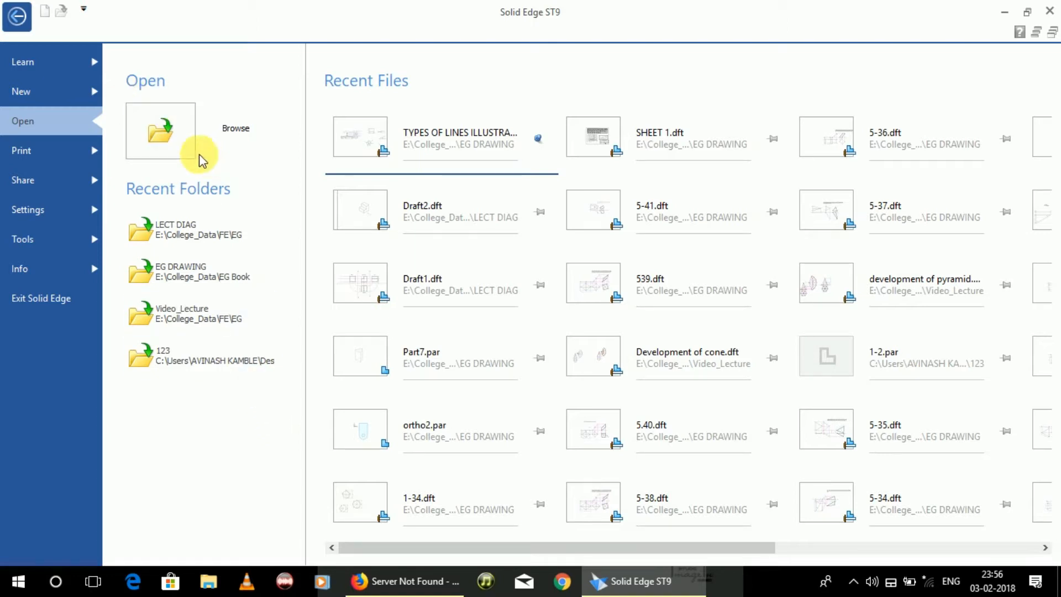
# Step: Create a new part from the ISO Metric iso metric part.par template
pyautogui.click(28, 99)
pyautogui.click(227, 180)
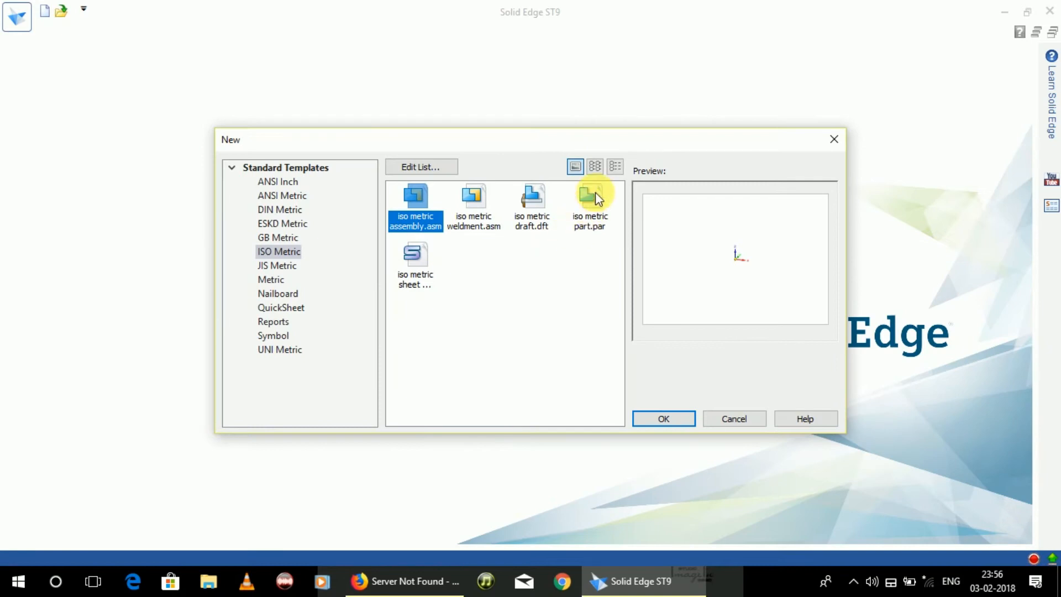
pyautogui.click(595, 191)
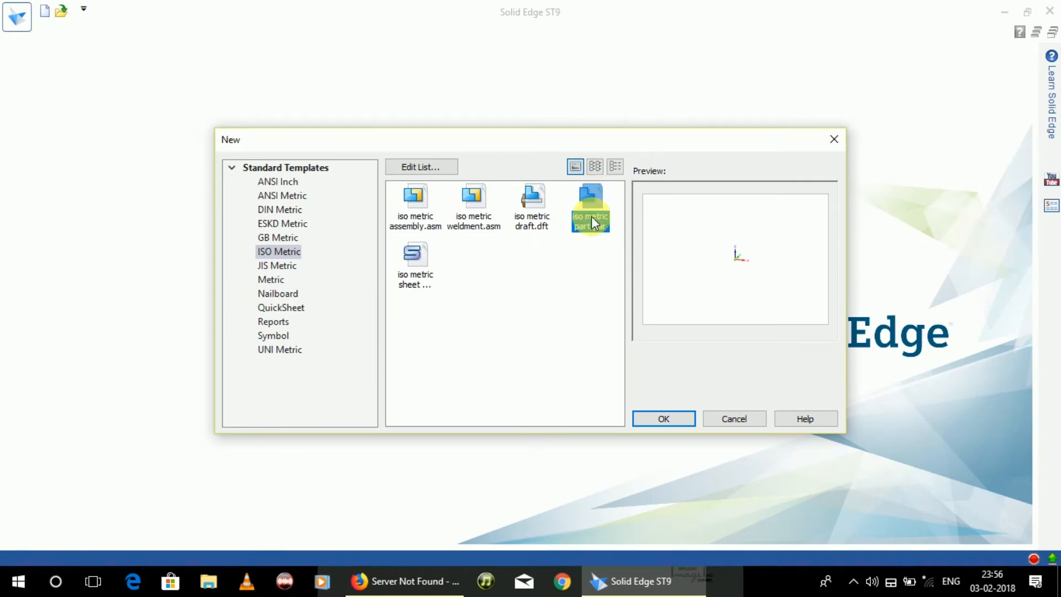
pyautogui.click(673, 424)
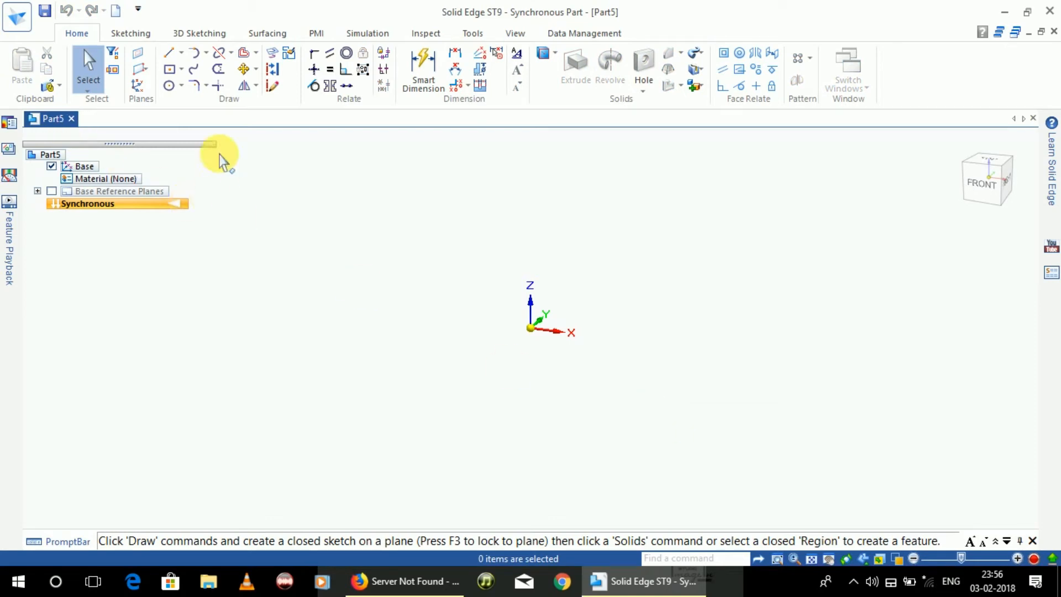
# Step: Draw a rectangle by two points on the base plane, starting near the origin
pyautogui.click(182, 70)
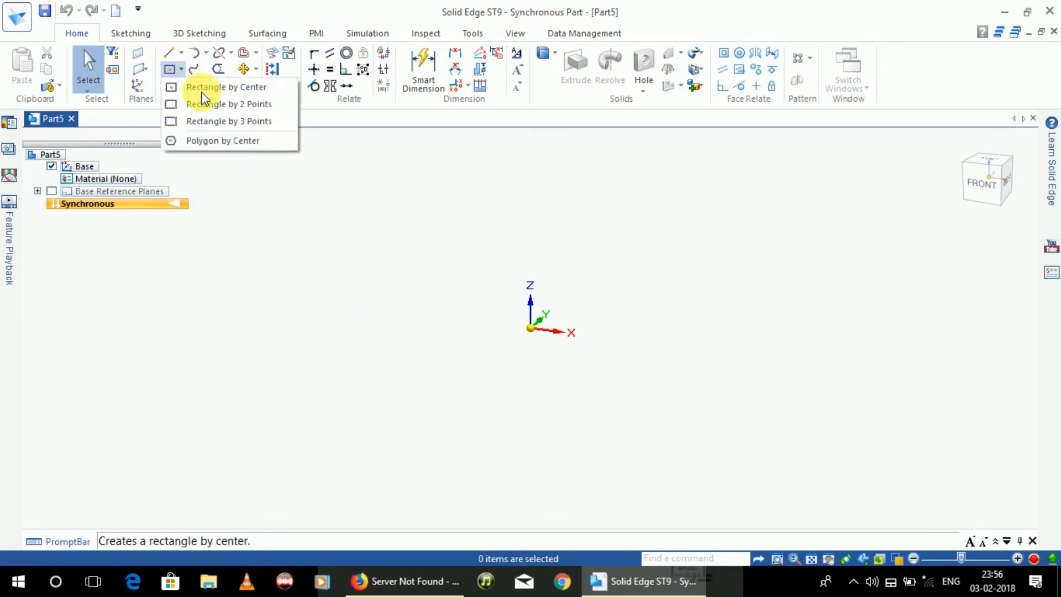
pyautogui.click(205, 103)
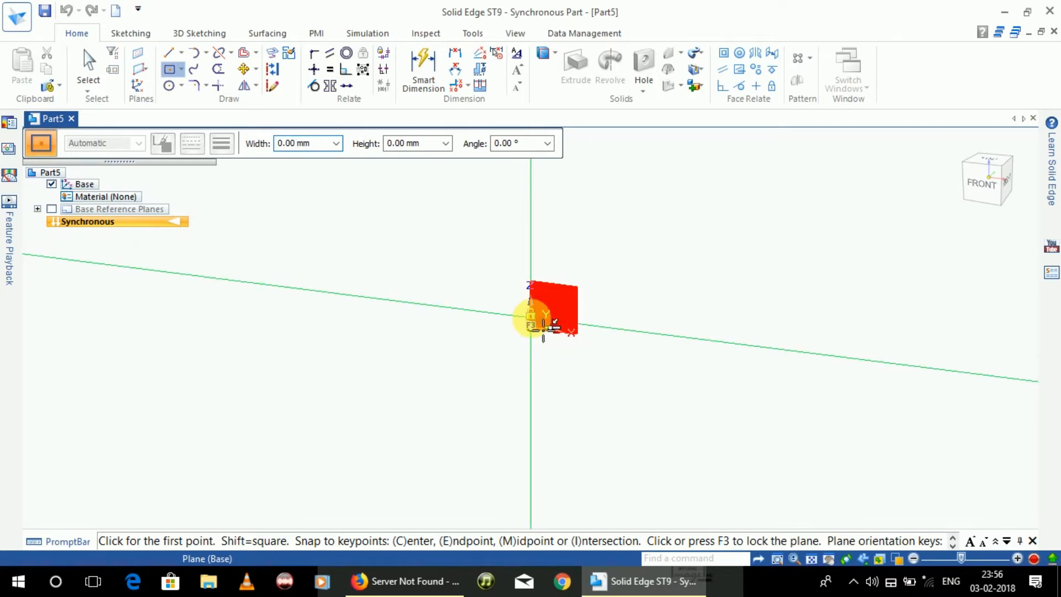
pyautogui.click(531, 319)
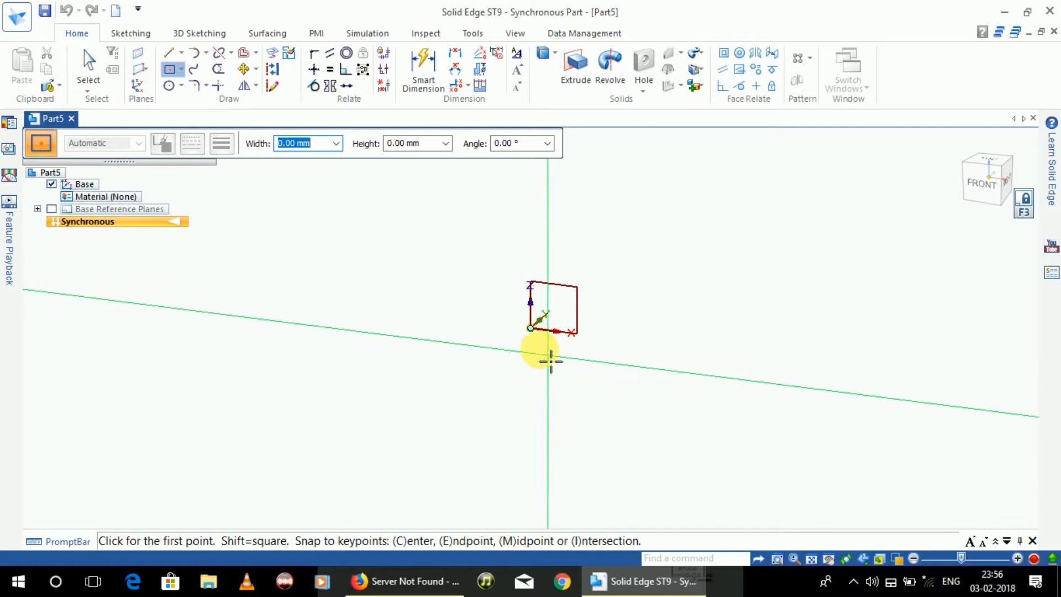
pyautogui.click(534, 329)
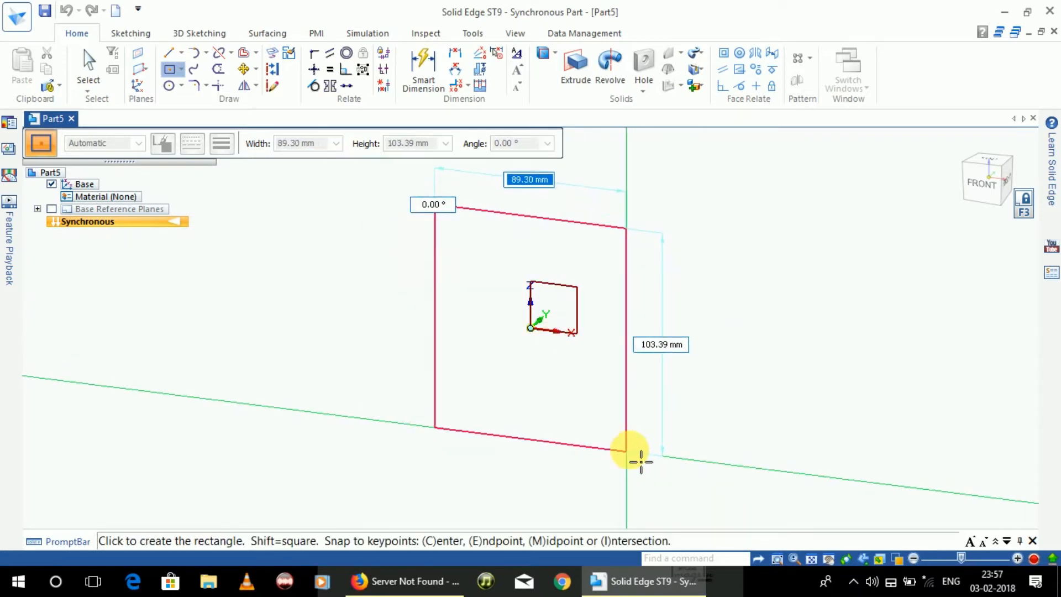
pyautogui.click(704, 435)
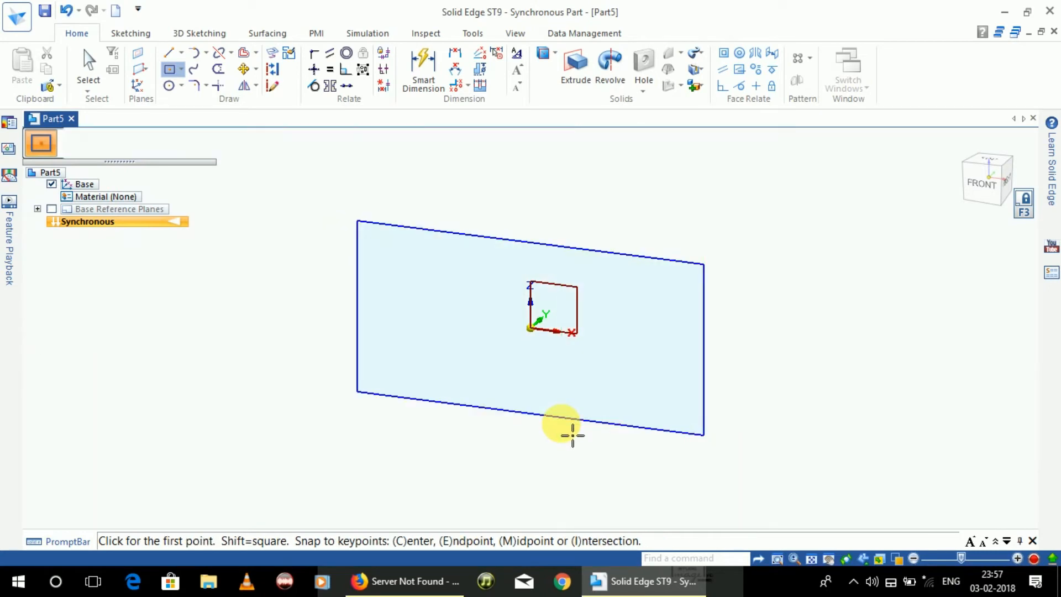
pyautogui.press('Escape')
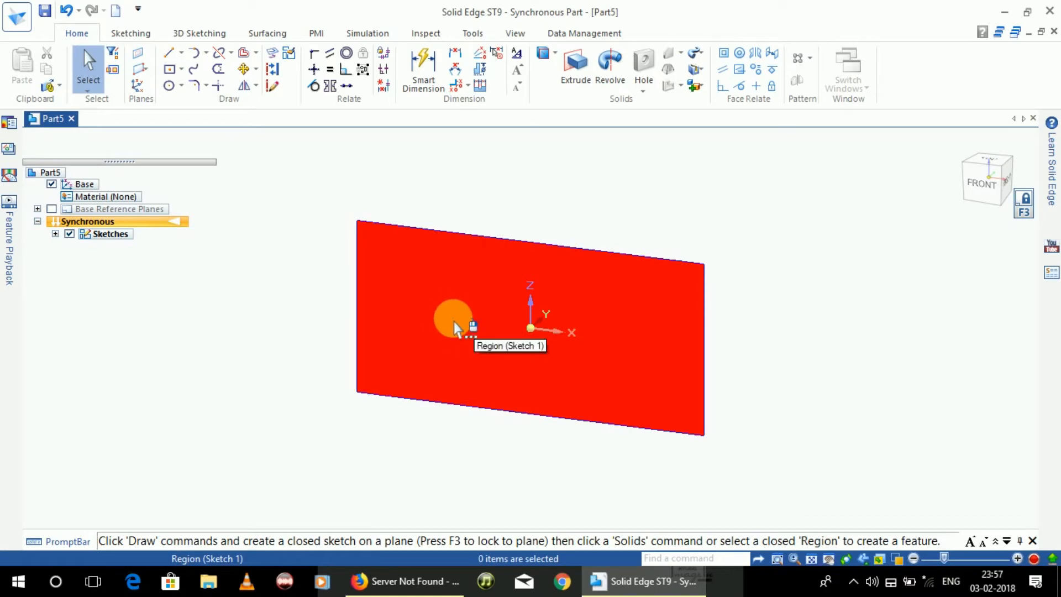
# Step: Extrude the rectangular region into a block 30 mm thick
pyautogui.click(452, 326)
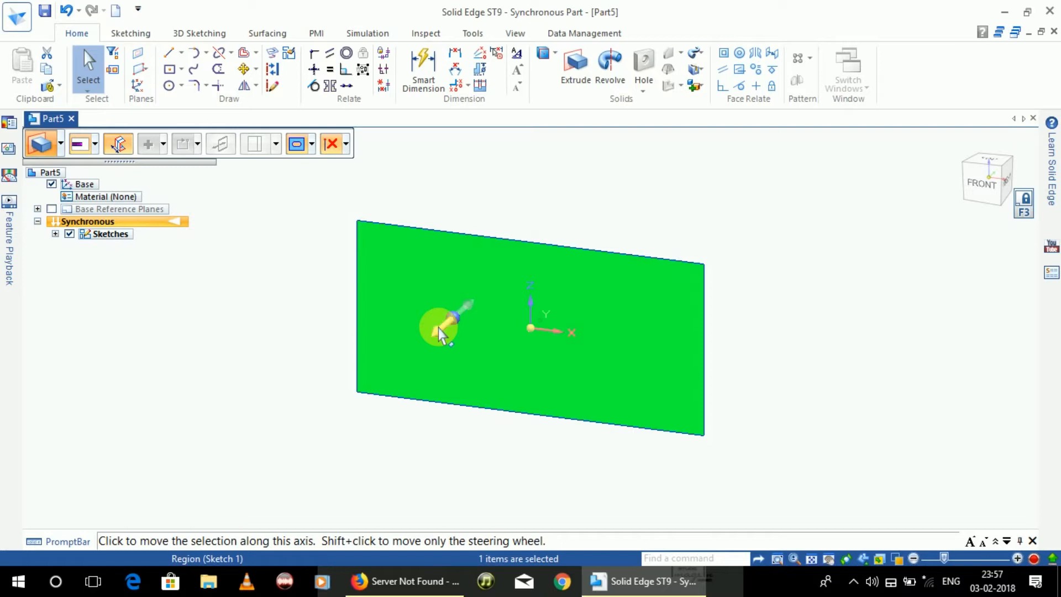
pyautogui.click(440, 333)
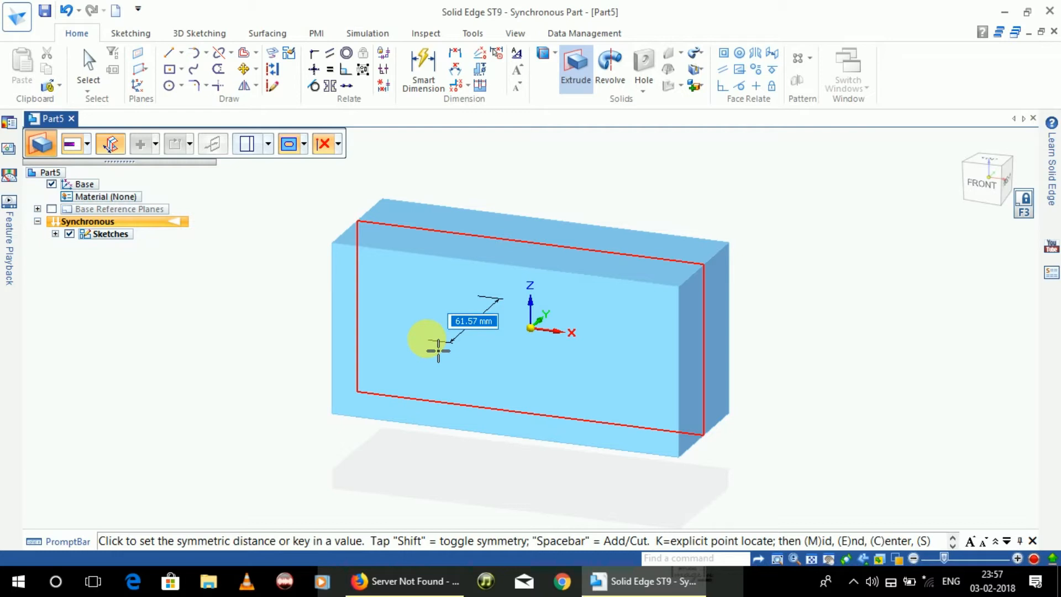
pyautogui.write('30')
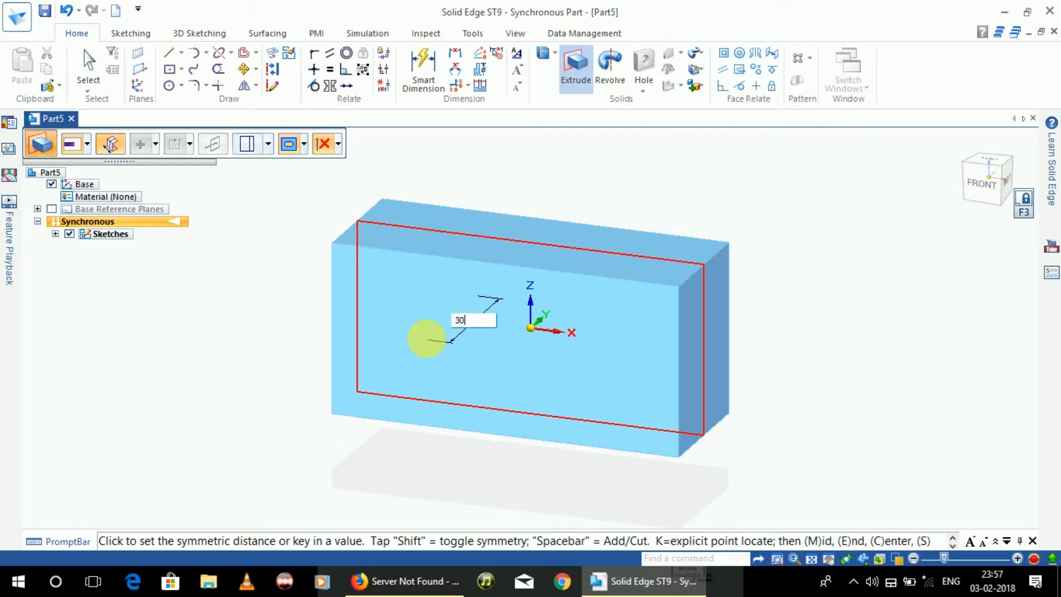
pyautogui.press('Return')
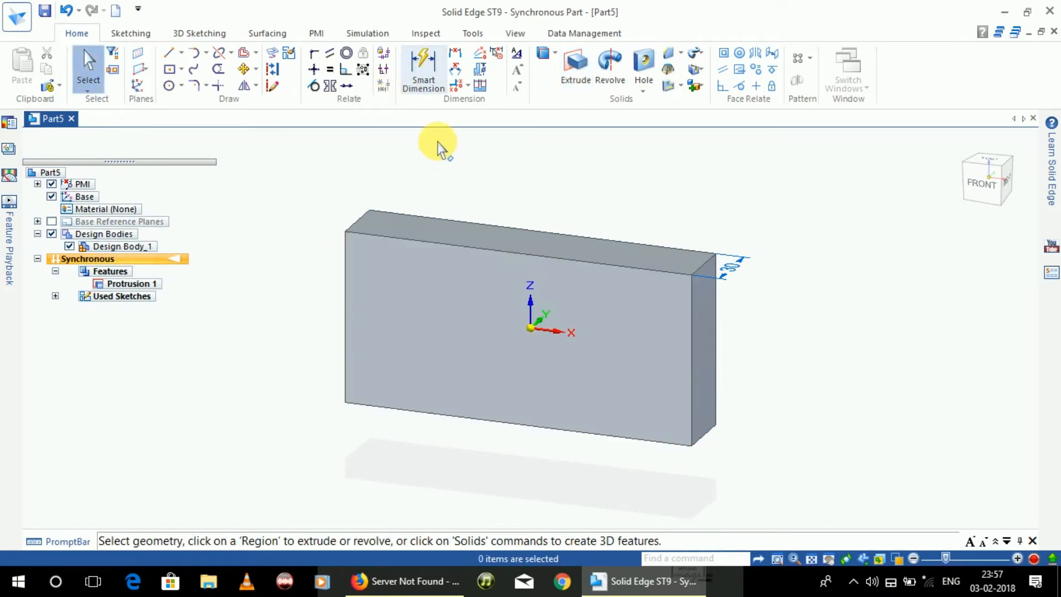
# Step: Dimension the block's top edge with Smart Dimension and set its length to 100 mm
pyautogui.click(425, 69)
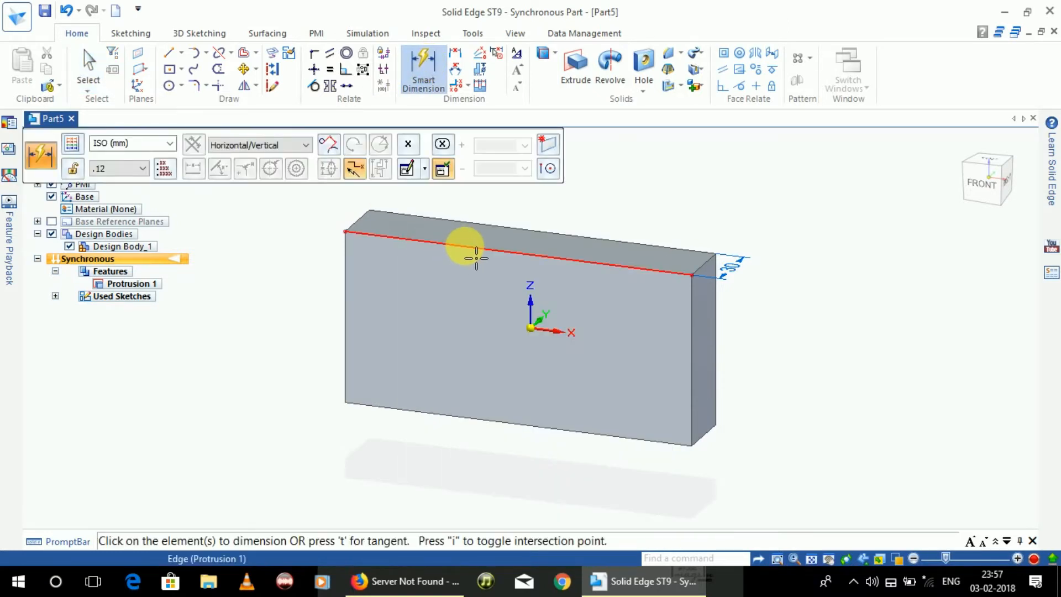
pyautogui.click(470, 248)
pyautogui.click(500, 214)
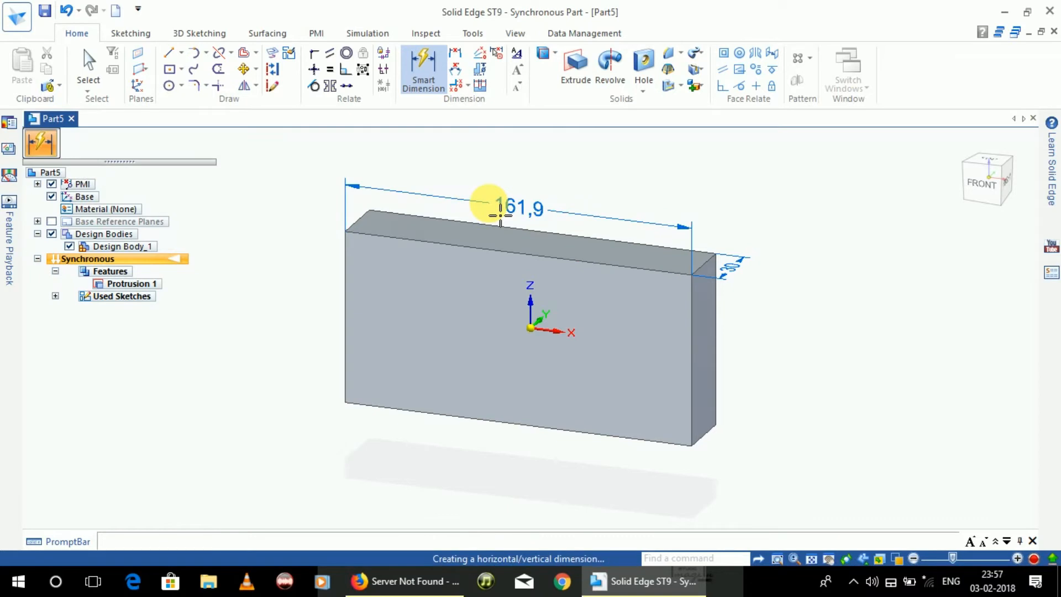
pyautogui.write('100')
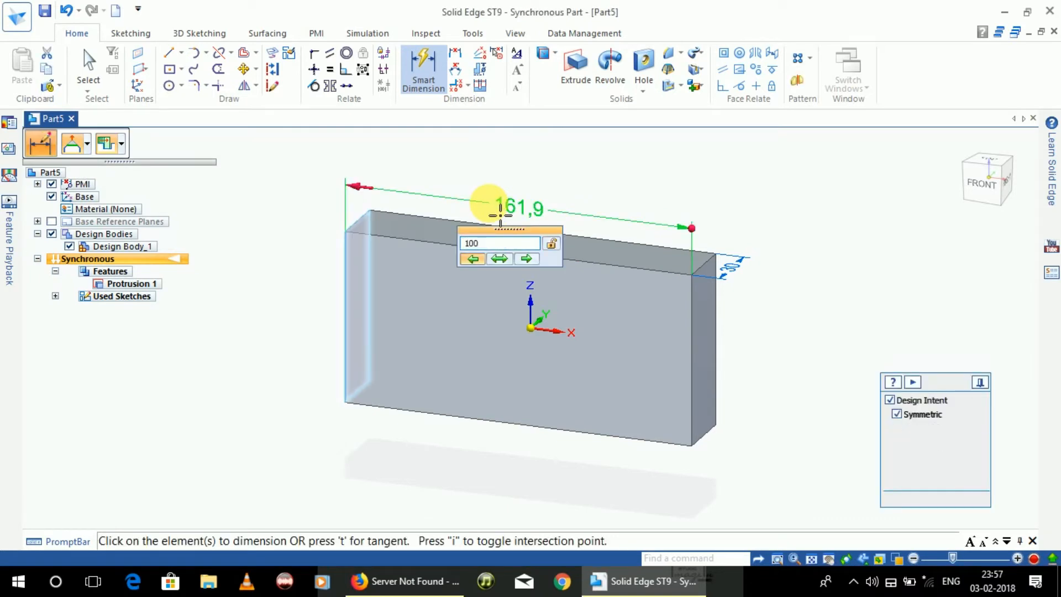
pyautogui.press('Return')
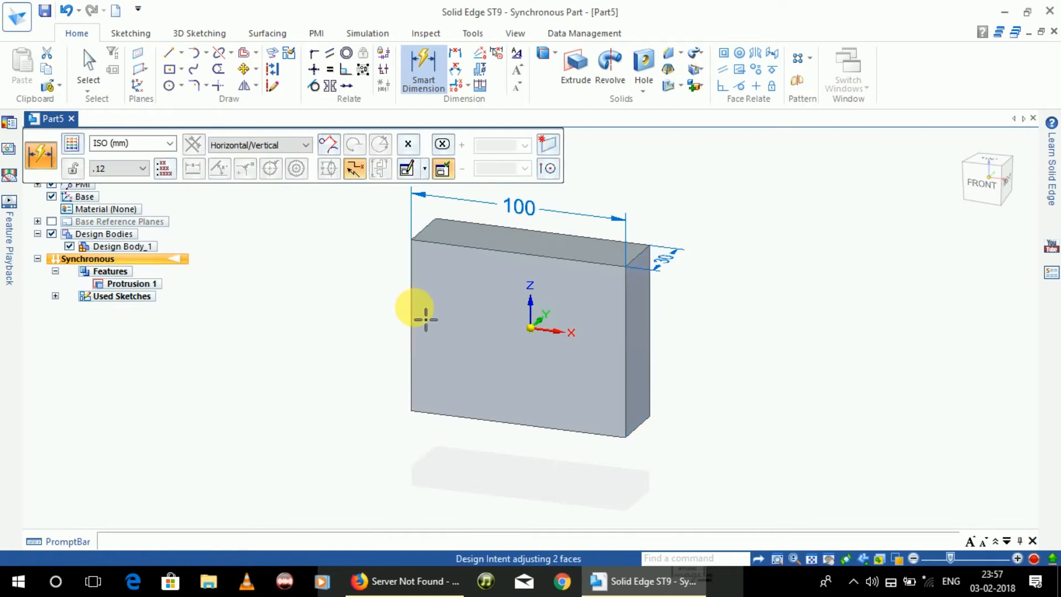
# Step: Dimension the block's left vertical edge and set its height to 50 mm
pyautogui.click(414, 313)
pyautogui.click(367, 318)
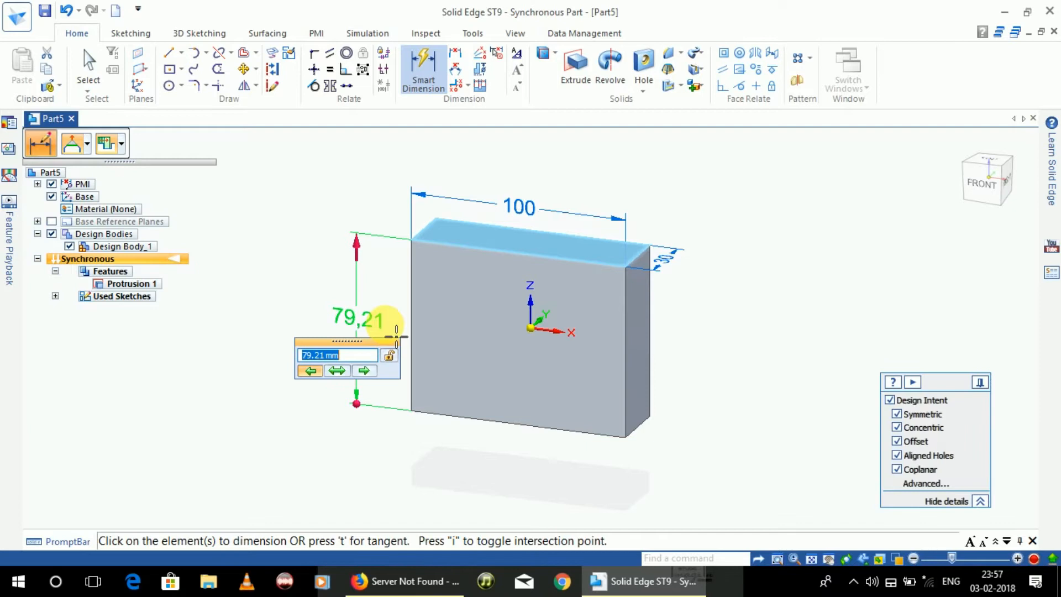
pyautogui.write('50')
pyautogui.press('Return')
pyautogui.scroll(3, 359, 346)
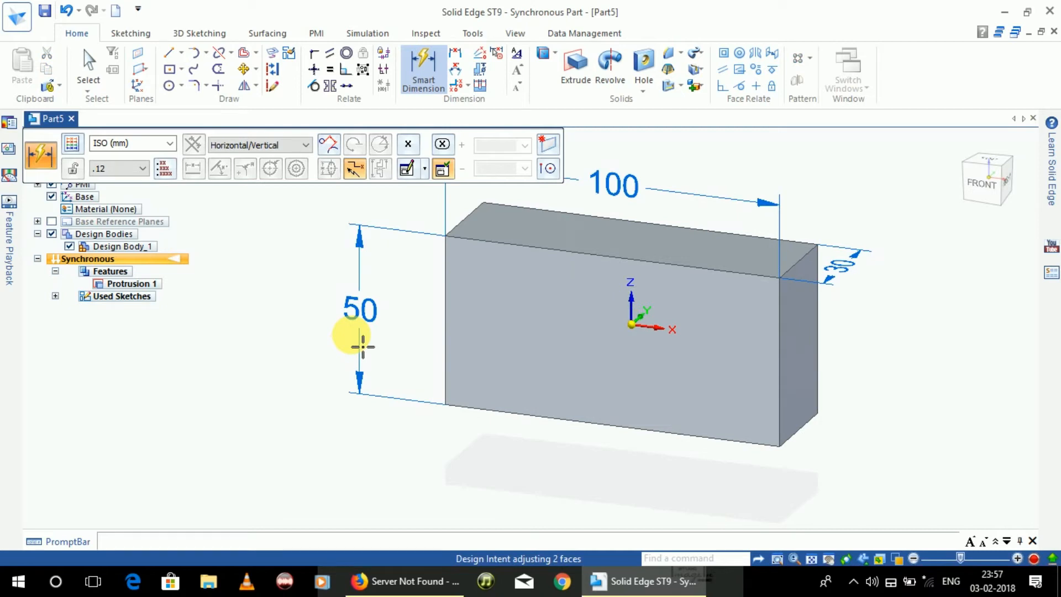
pyautogui.press('Escape')
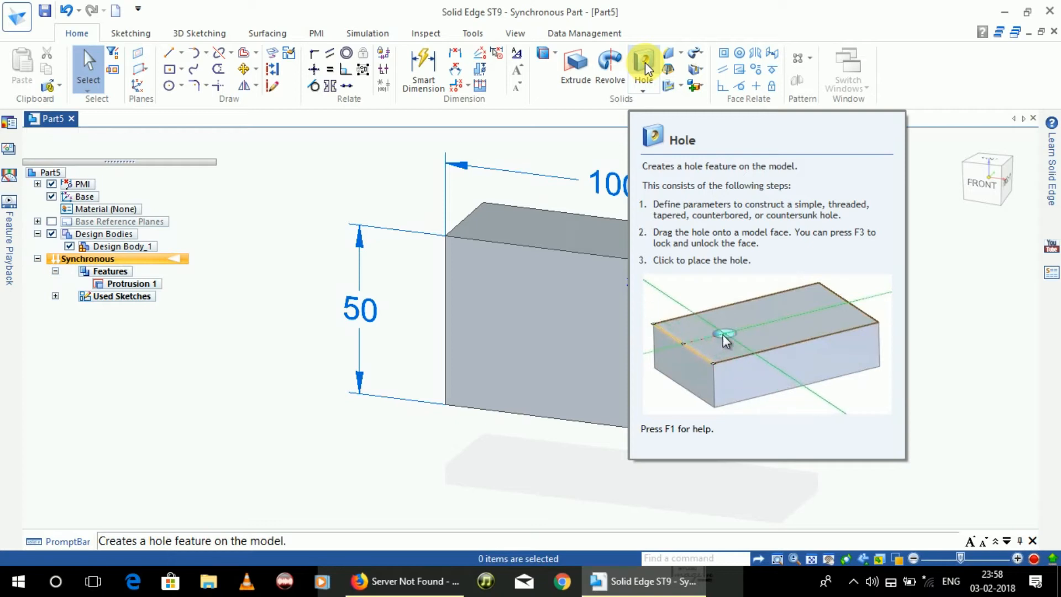
# Step: Start the Hole command, open the hole options and choose the counterbored hole type
pyautogui.click(644, 65)
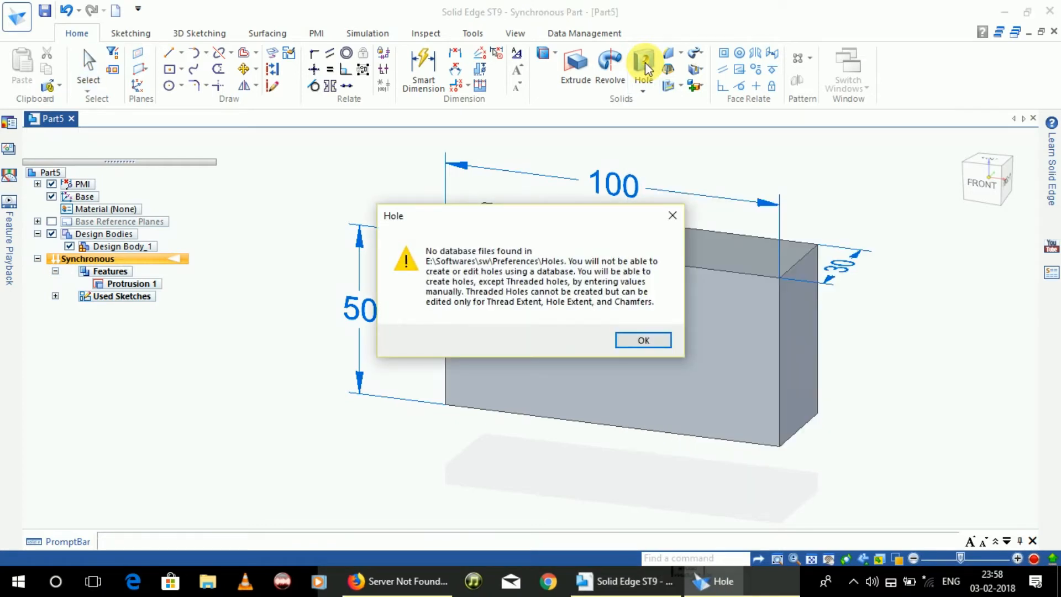
pyautogui.click(643, 340)
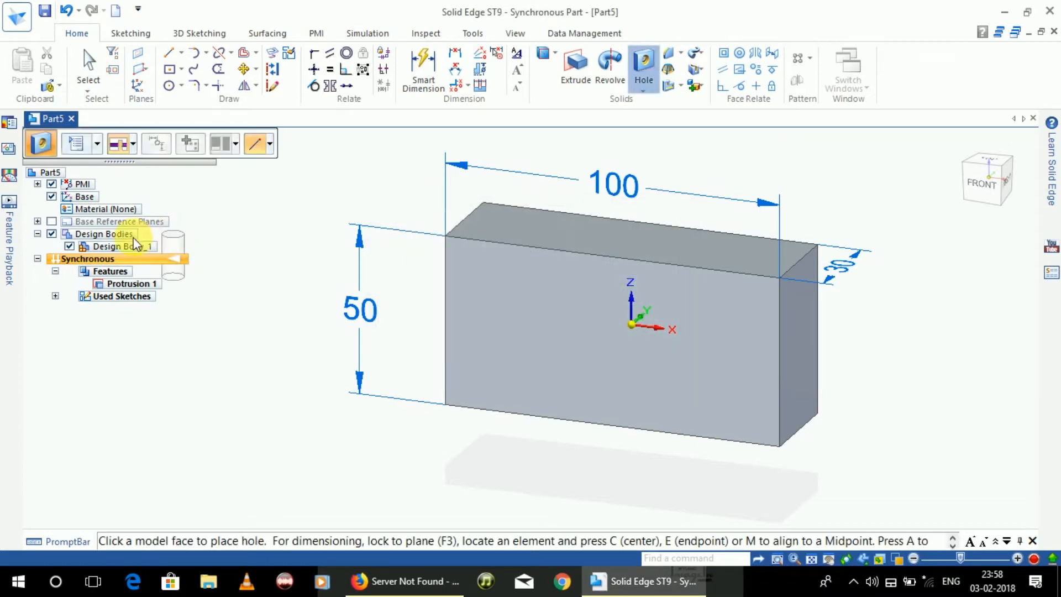
pyautogui.click(76, 145)
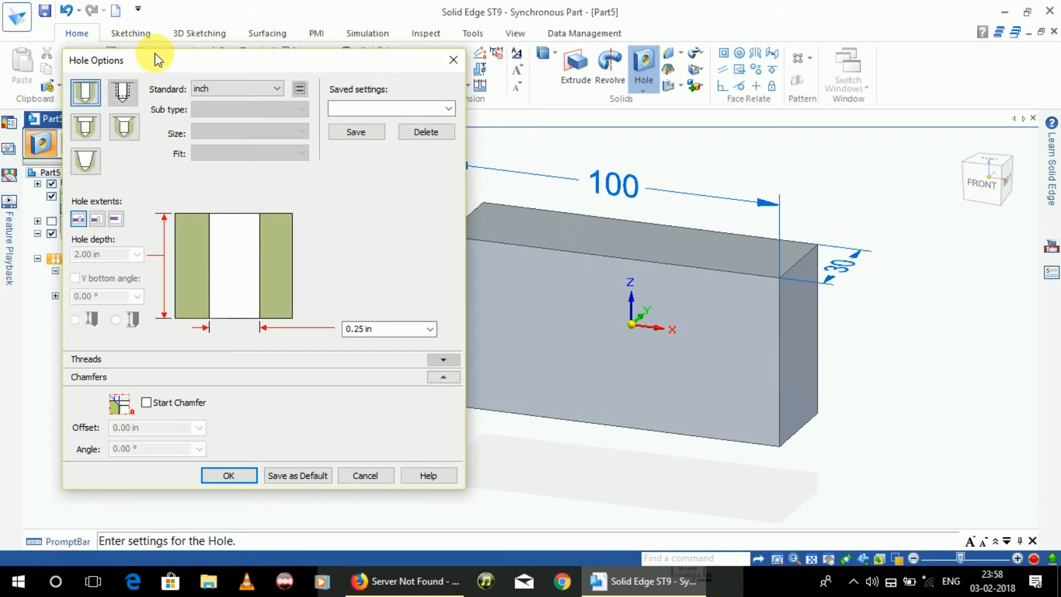
pyautogui.moveTo(154, 58); pyautogui.dragTo(114, 56)
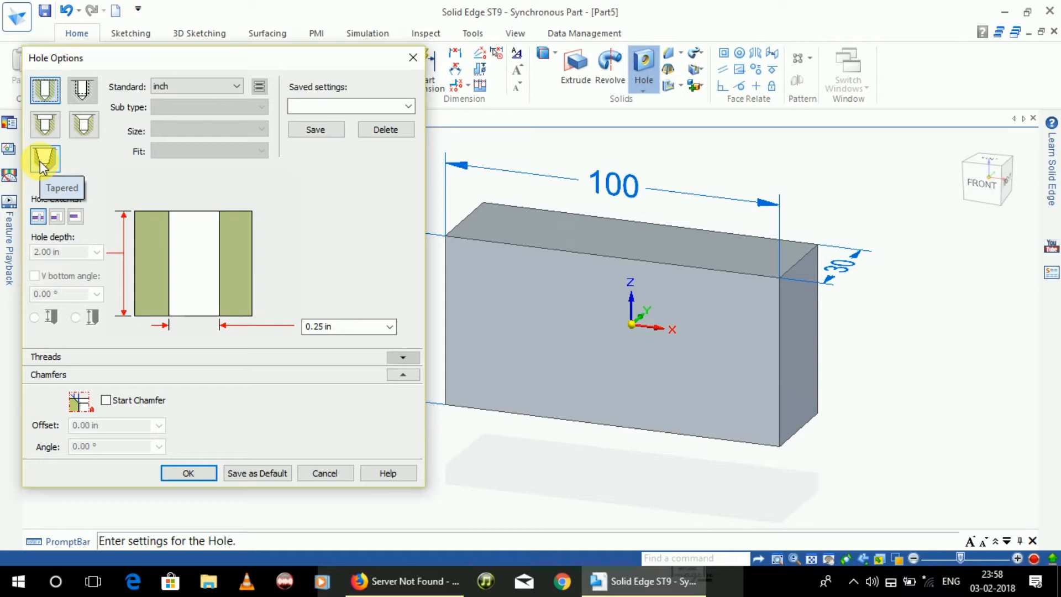
pyautogui.click(47, 127)
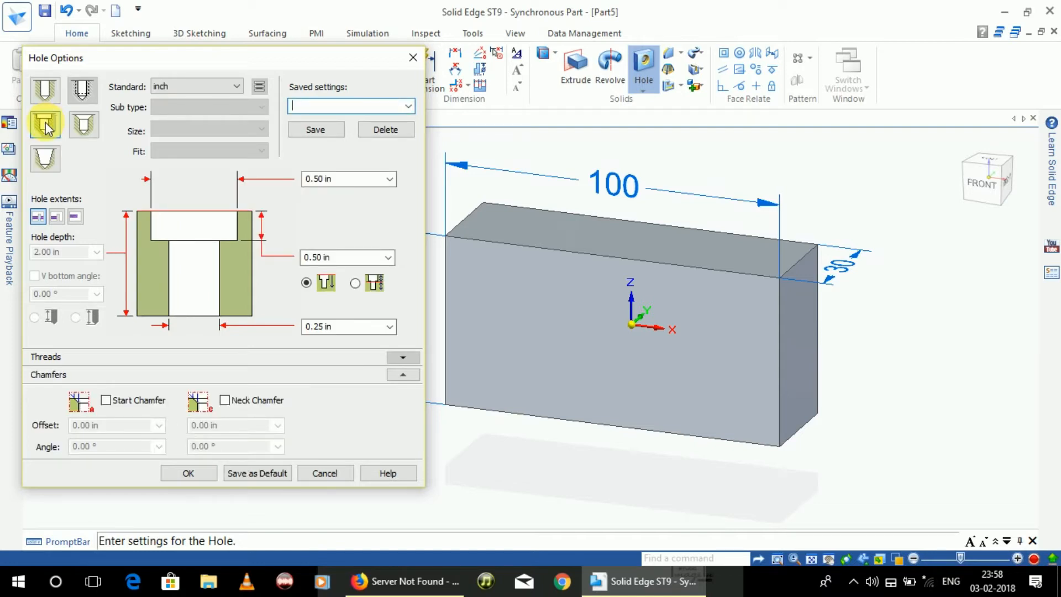
# Step: Set the hole standard to mm, the counterbore diameter to 30 mm and its depth to 10 mm
pyautogui.click(241, 88)
pyautogui.click(221, 104)
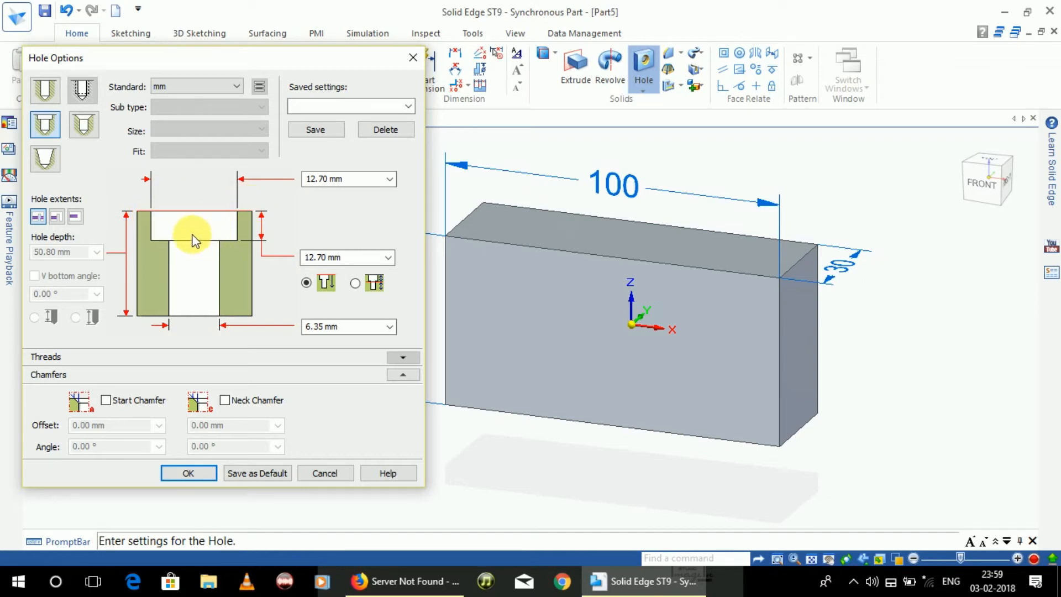
pyautogui.click(349, 182)
pyautogui.write('30')
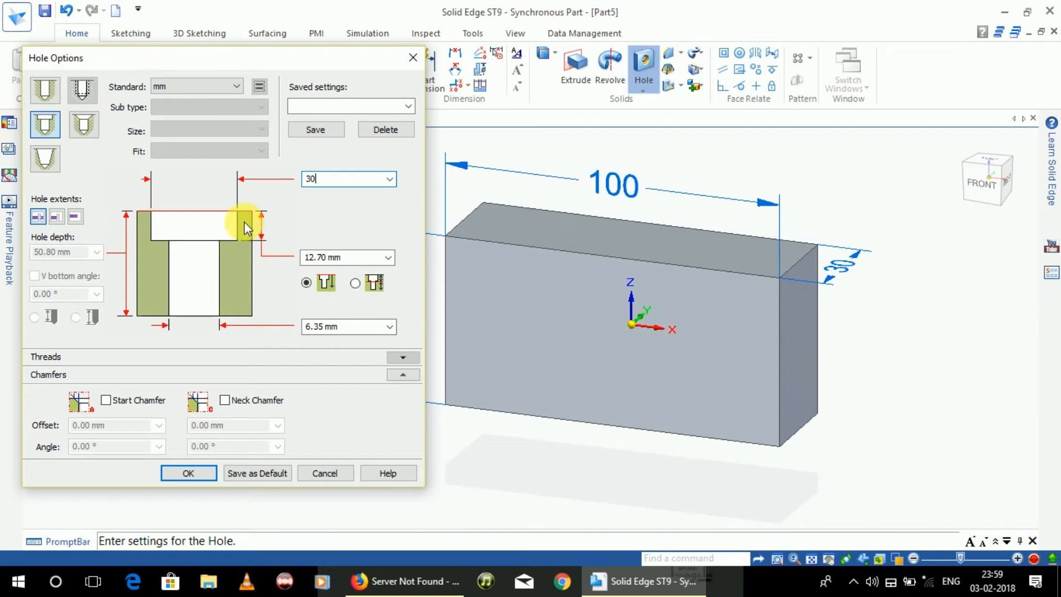
pyautogui.click(352, 258)
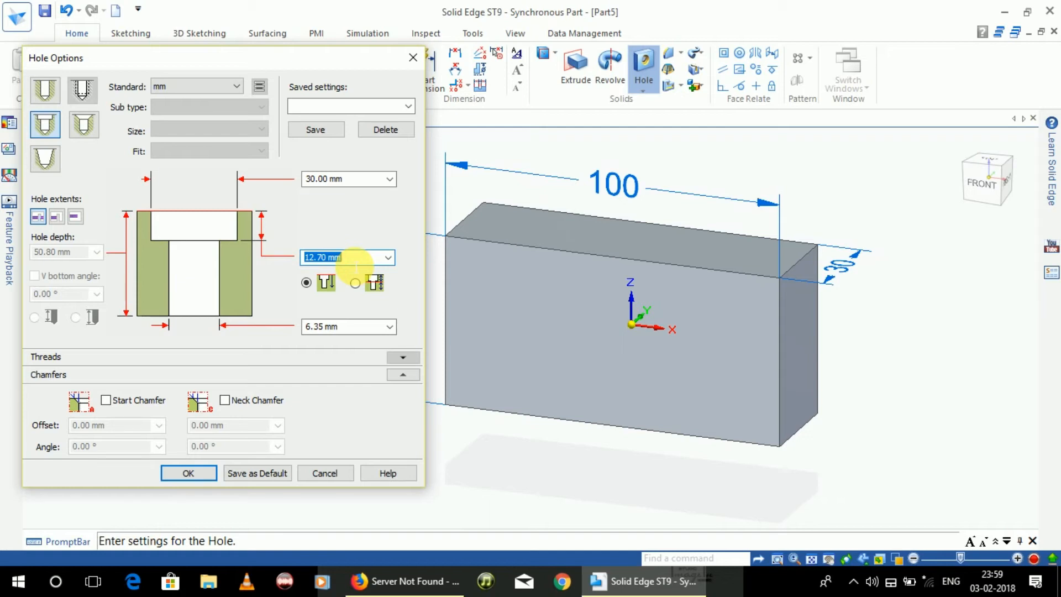
pyautogui.write('10')
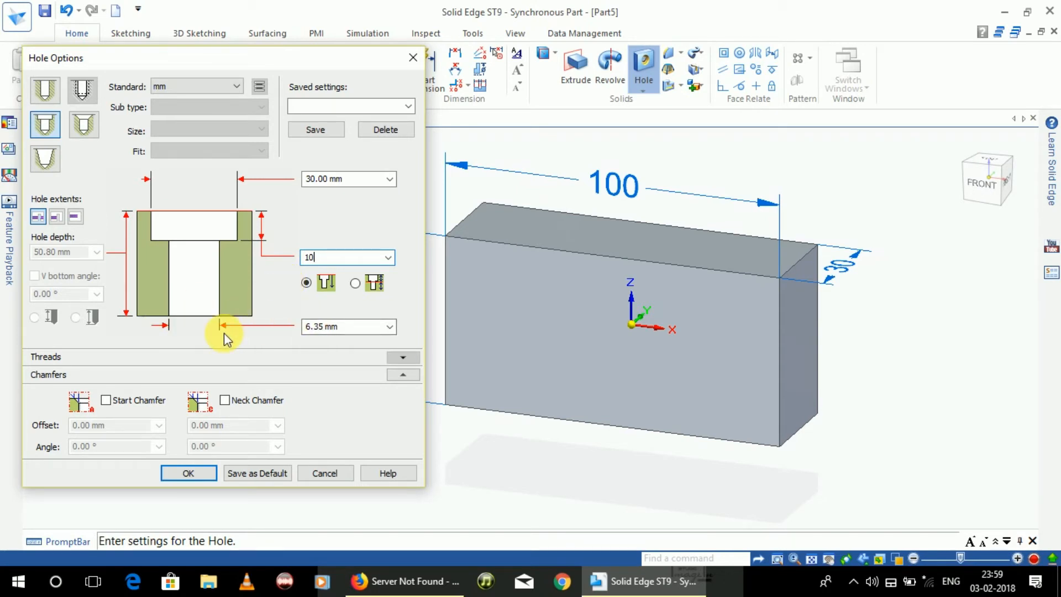
# Step: Set the hole diameter to 20 mm, choose the Through All extent, and apply the hole options
pyautogui.click(354, 326)
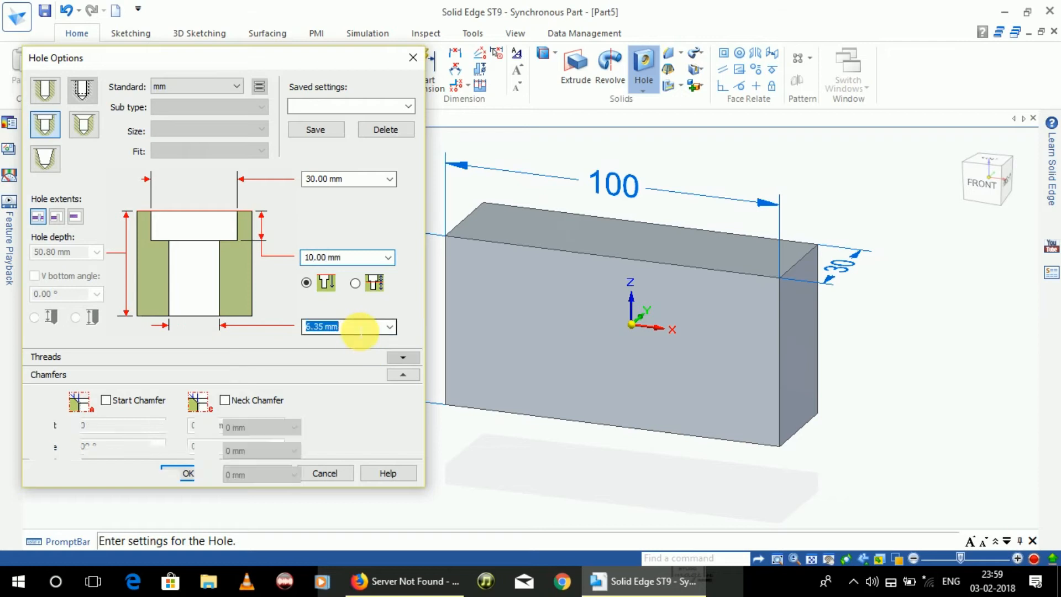
pyautogui.write('20')
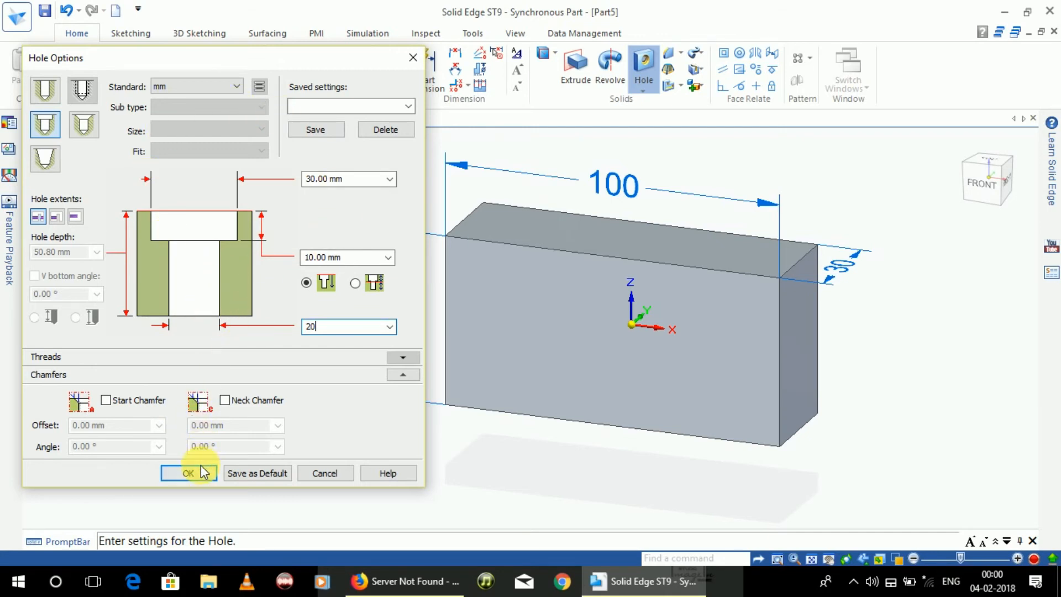
pyautogui.click(37, 218)
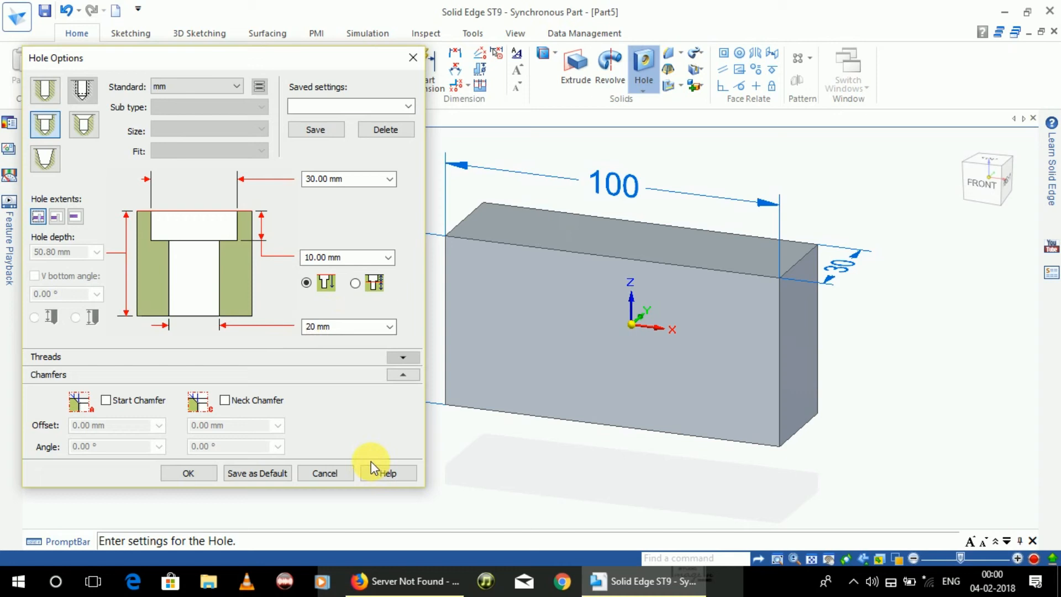
pyautogui.click(195, 475)
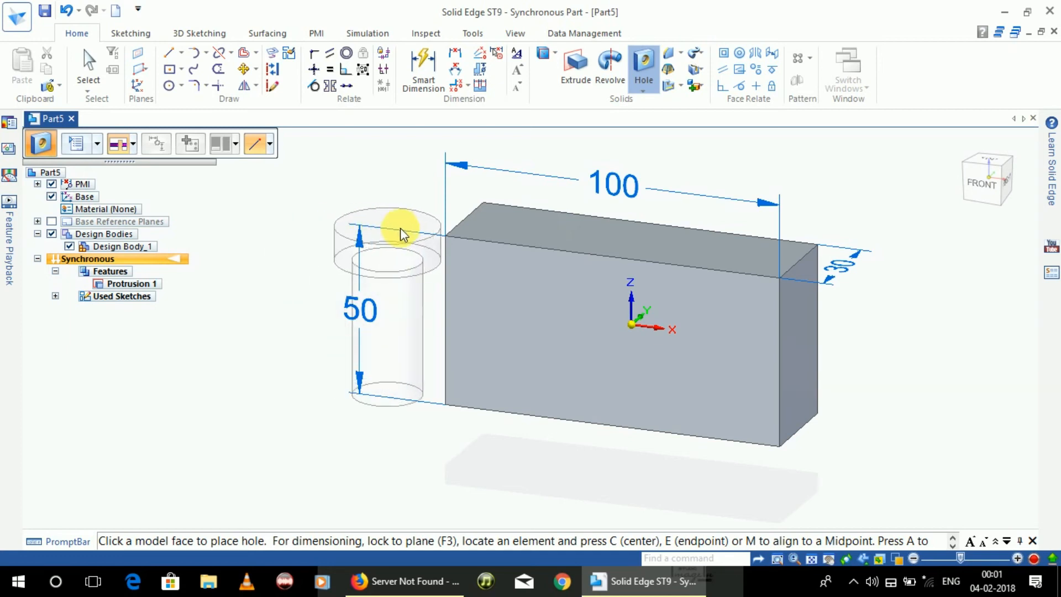
# Step: Lock onto the block's front face and place the counterbored hole at the origin
pyautogui.press('F3')
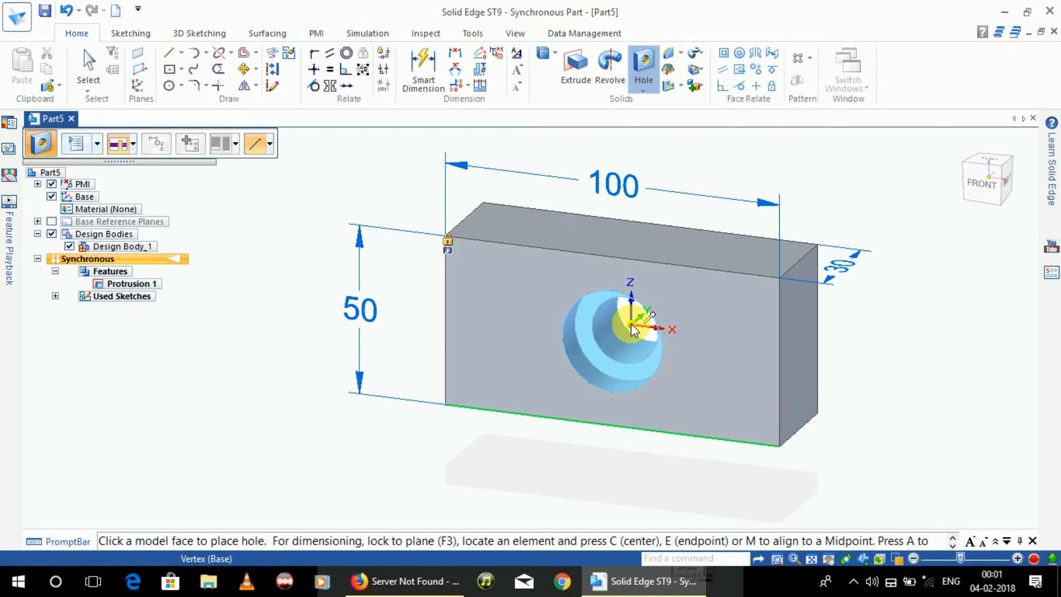
pyautogui.click(631, 325)
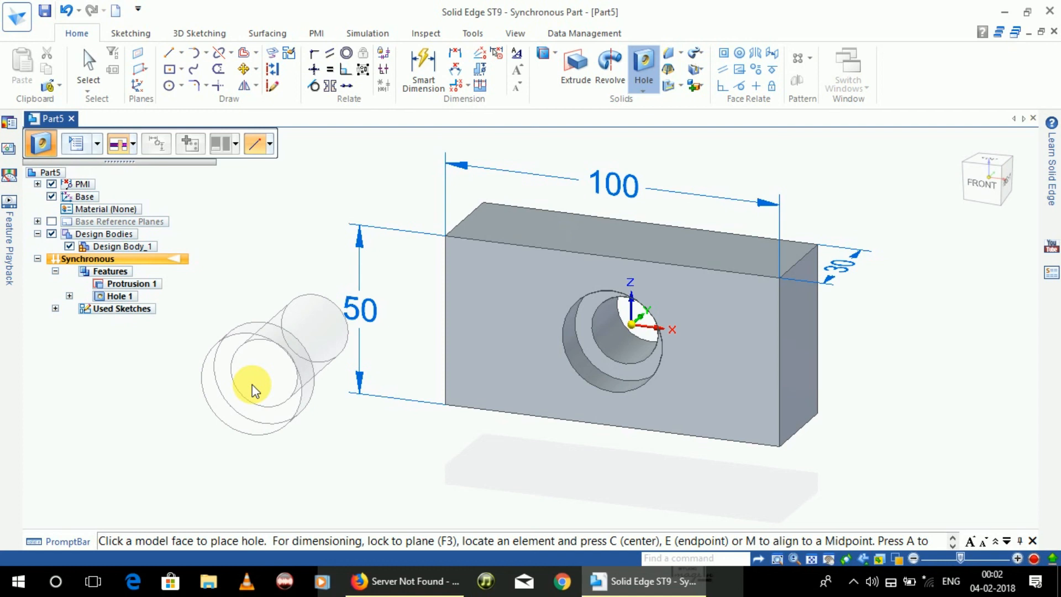
# Step: Finish the Hole command, clear the selection, and rotate the view to inspect the counterbored through hole from several angles
pyautogui.press('Escape')
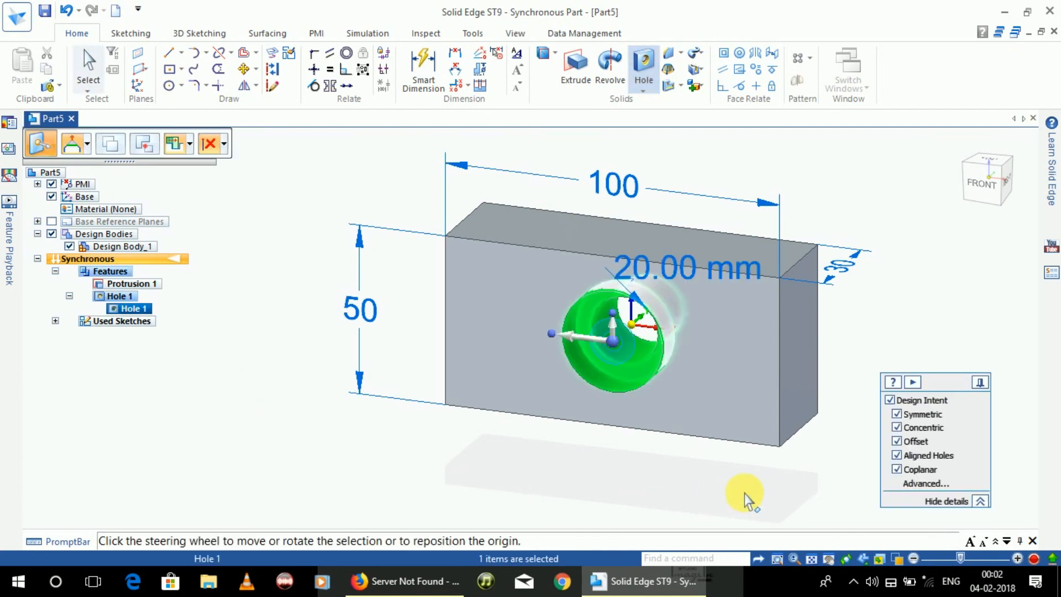
pyautogui.click(549, 490)
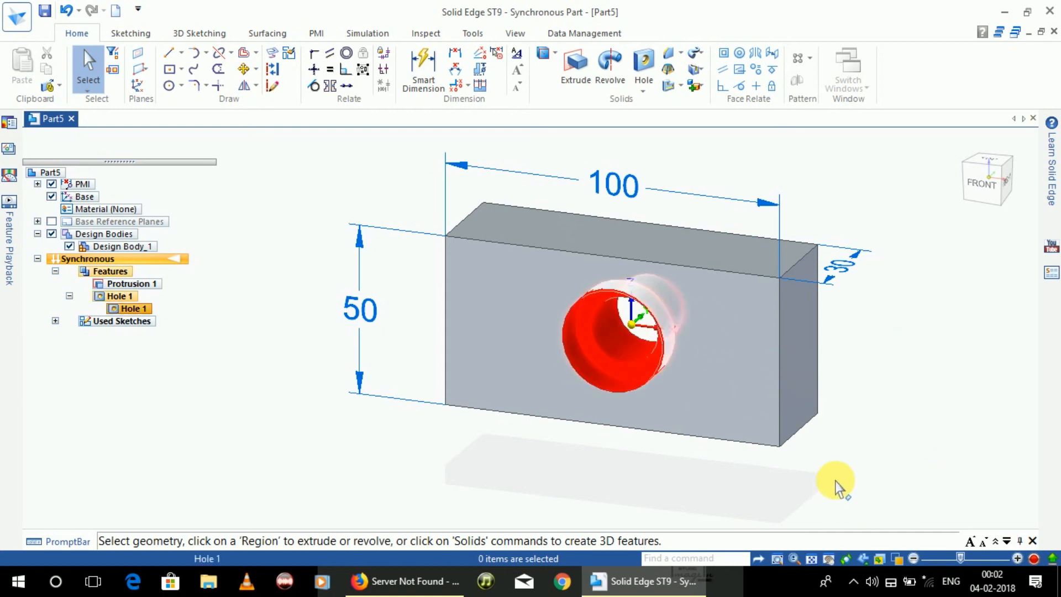
pyautogui.click(846, 558)
pyautogui.moveTo(947, 345); pyautogui.dragTo(744, 346)
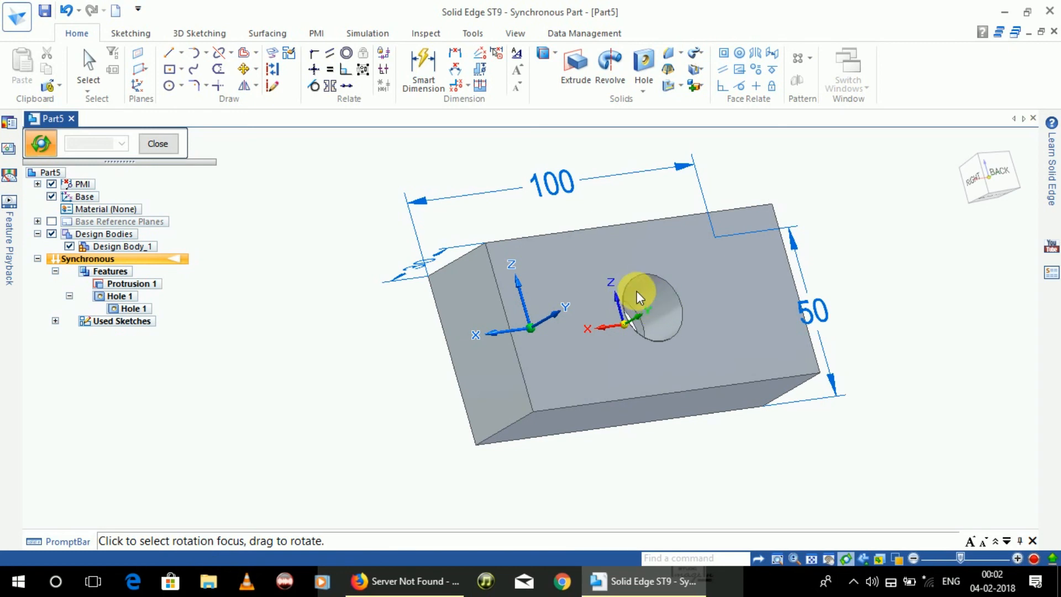
pyautogui.click(624, 324)
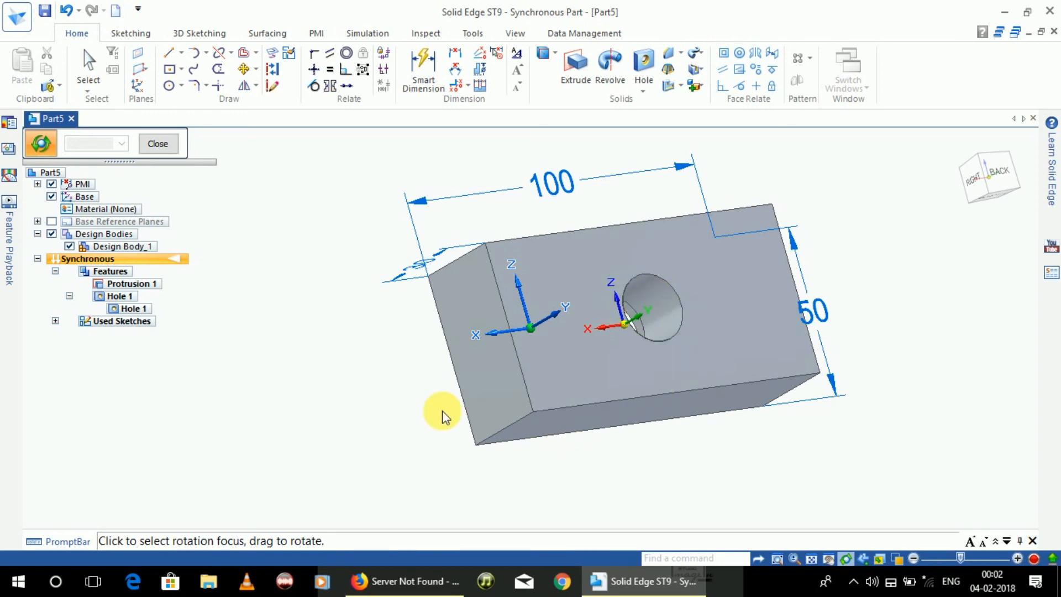
pyautogui.moveTo(391, 358); pyautogui.dragTo(575, 343)
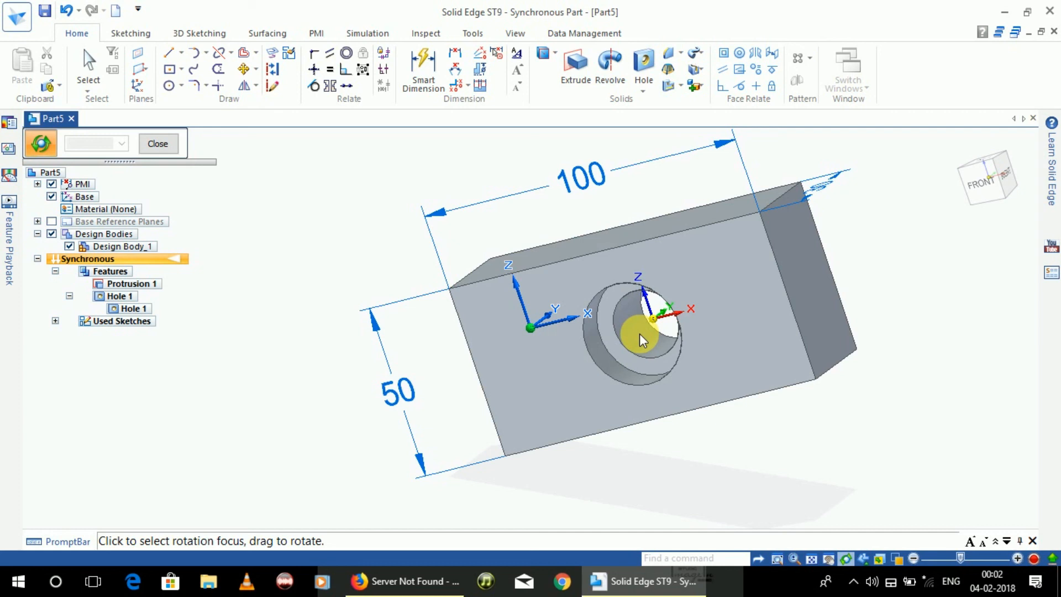
pyautogui.moveTo(367, 190); pyautogui.dragTo(398, 160)
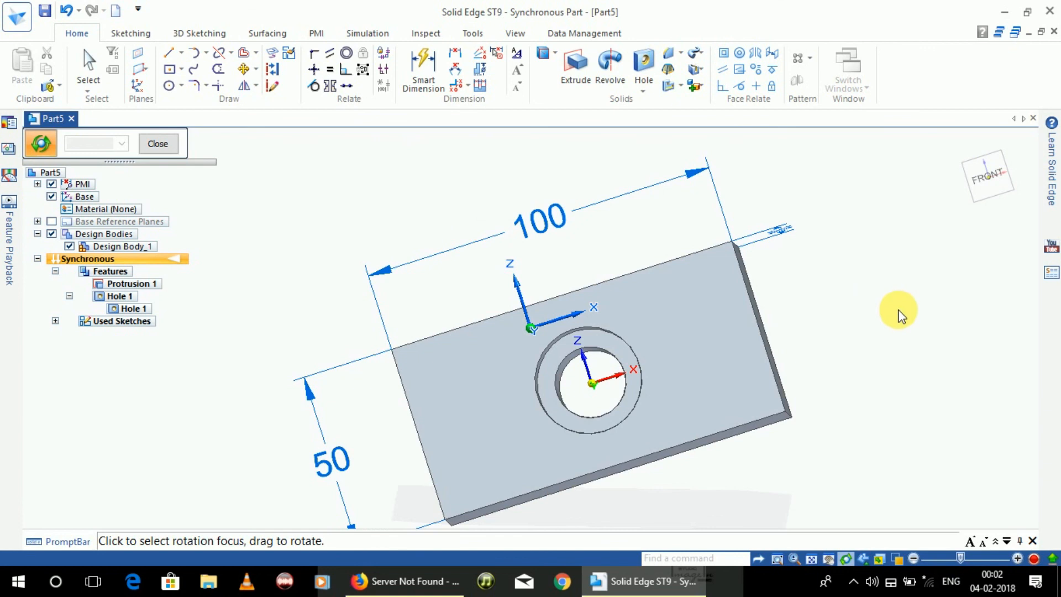